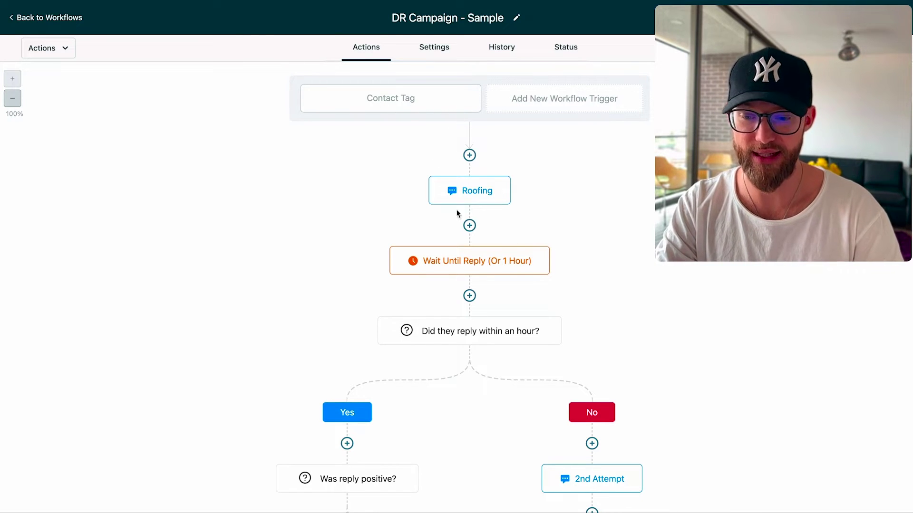
Open the Roofing SMS step and scroll through its Happy New Year $1,000-off message and test fields
left_click(474, 194)
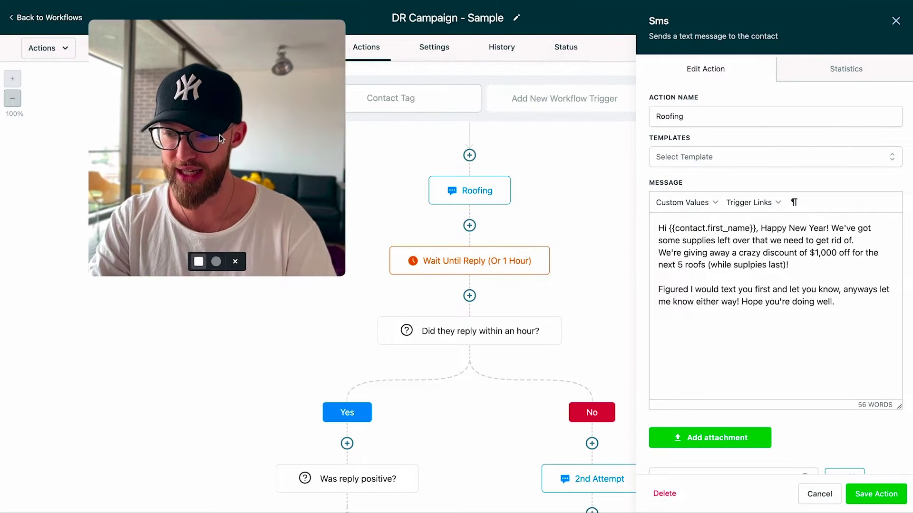
scroll(732, 230, "down", 1)
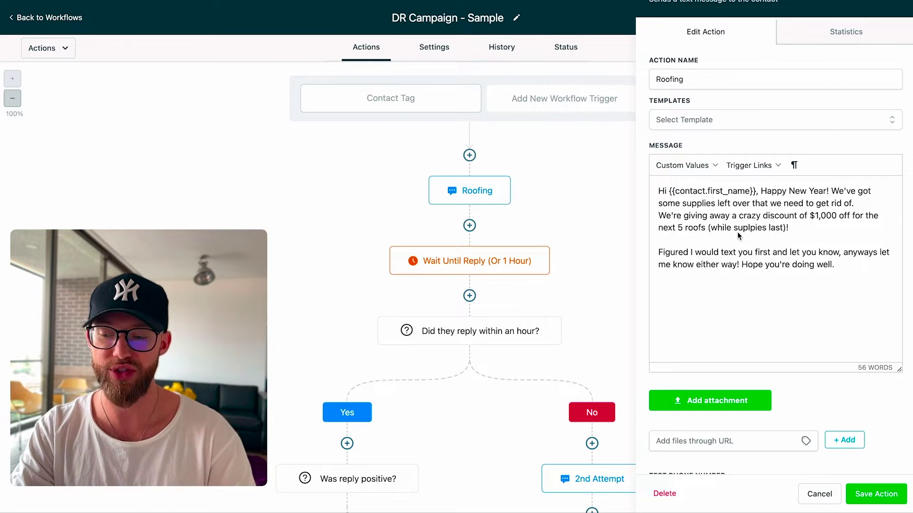
scroll(731, 195, "down", 1)
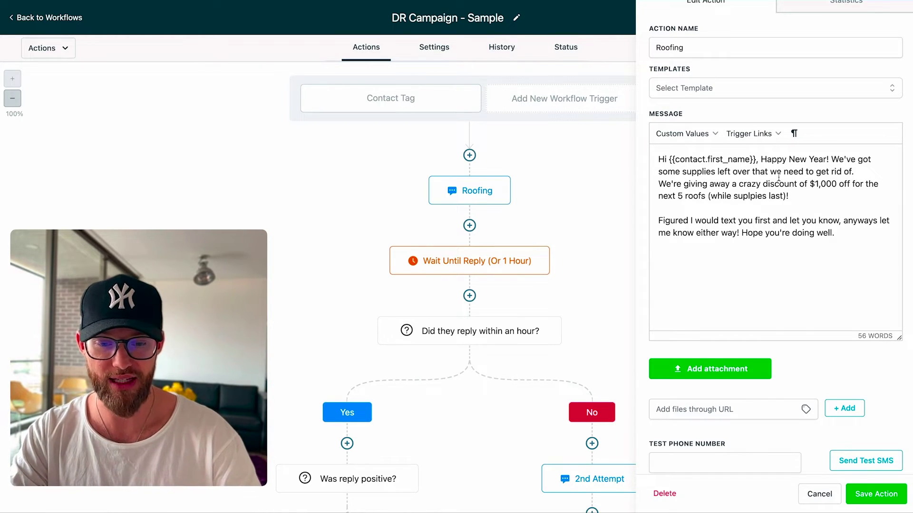
scroll(773, 175, "down", 1)
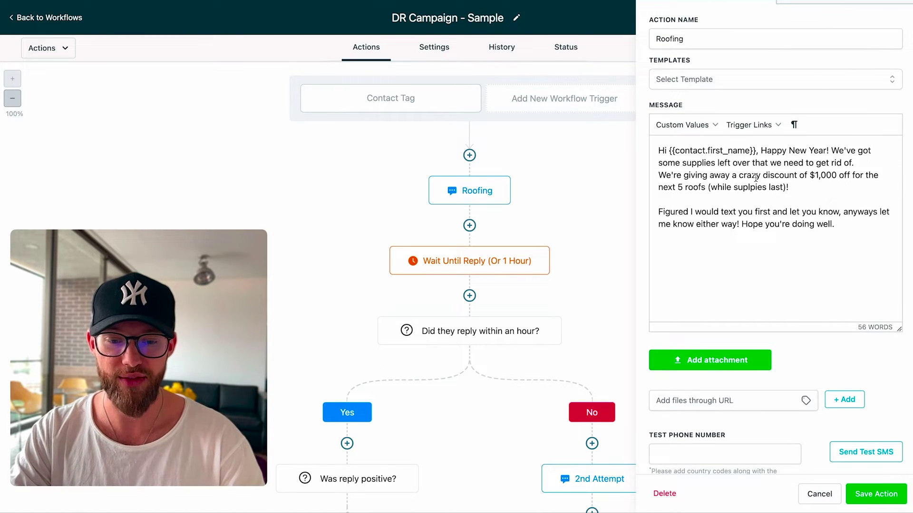
scroll(756, 177, "down", 1)
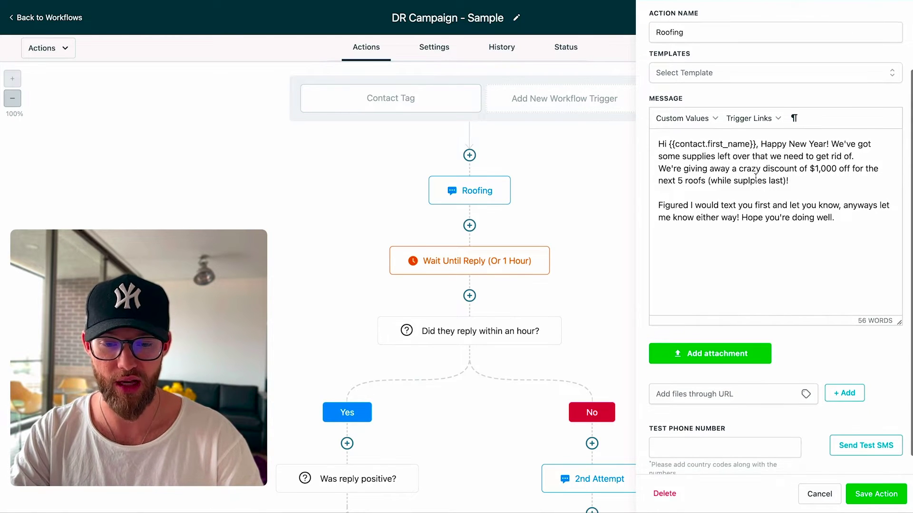
scroll(756, 177, "down", 1)
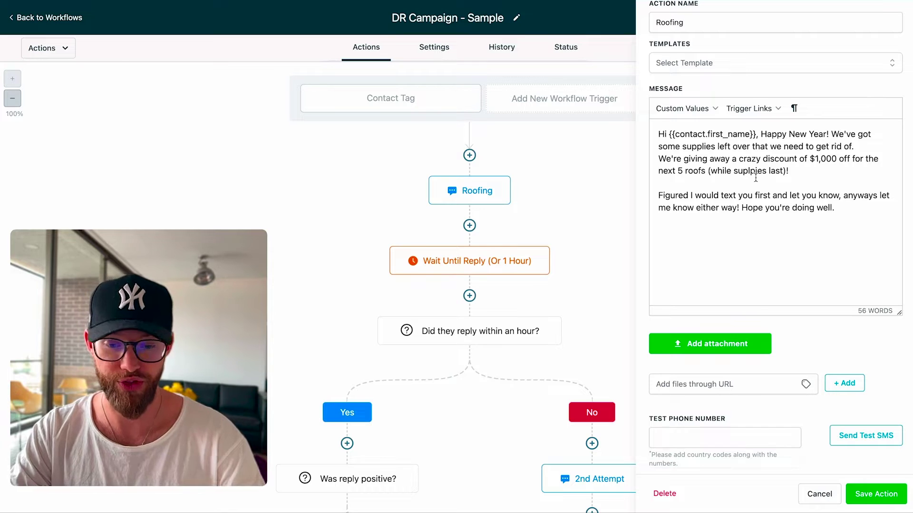
scroll(755, 180, "down", 1)
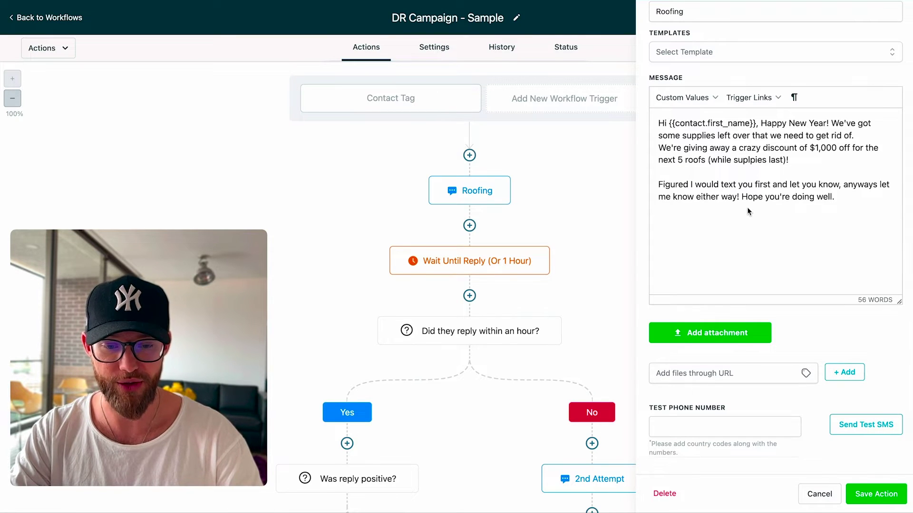
scroll(747, 211, "up", 2)
scroll(747, 211, "up", 2)
scroll(747, 210, "up", 1)
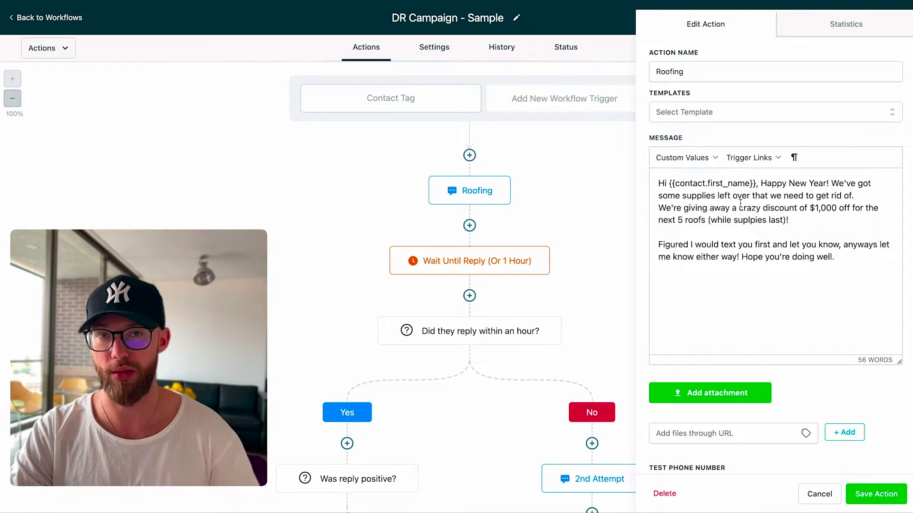
Close the Roofing message editor and scroll down the canvas to review the reply branches
left_click(603, 227)
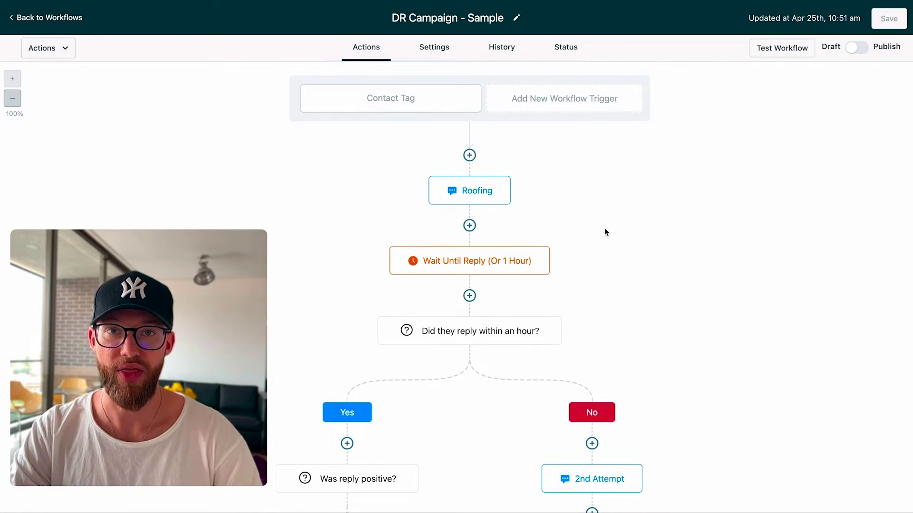
scroll(604, 227, "down", 2)
scroll(545, 196, "down", 2)
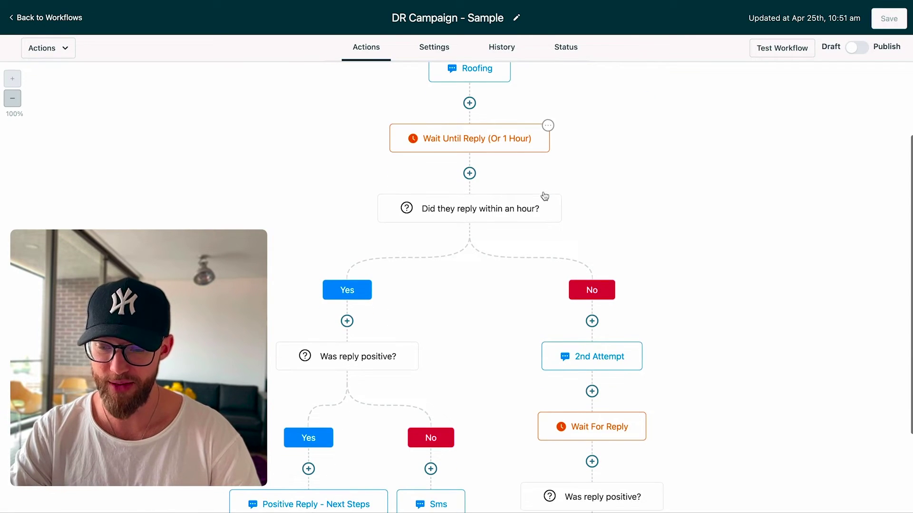
scroll(513, 174, "down", 2)
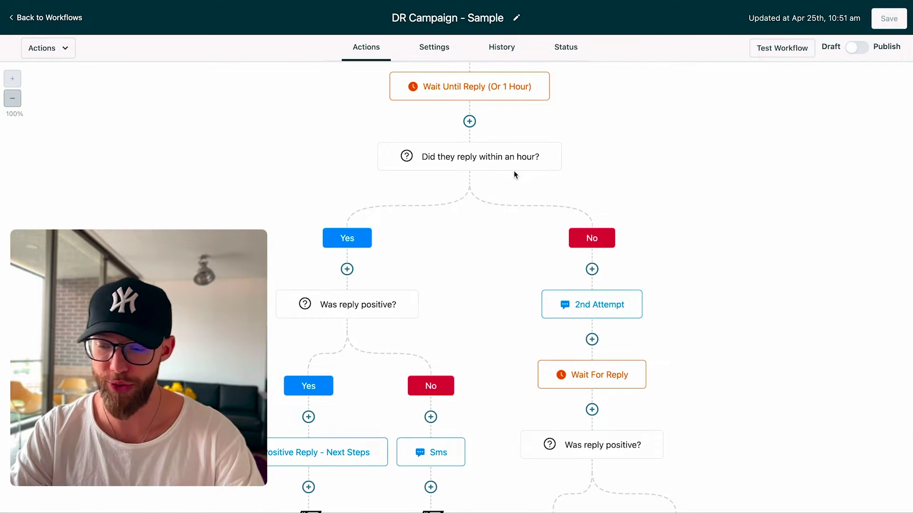
scroll(677, 167, "down", 1)
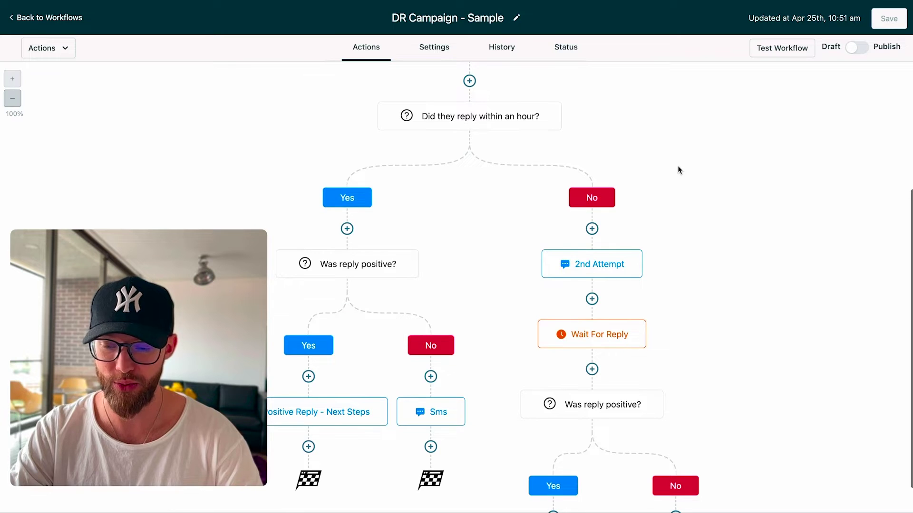
scroll(678, 170, "down", 1)
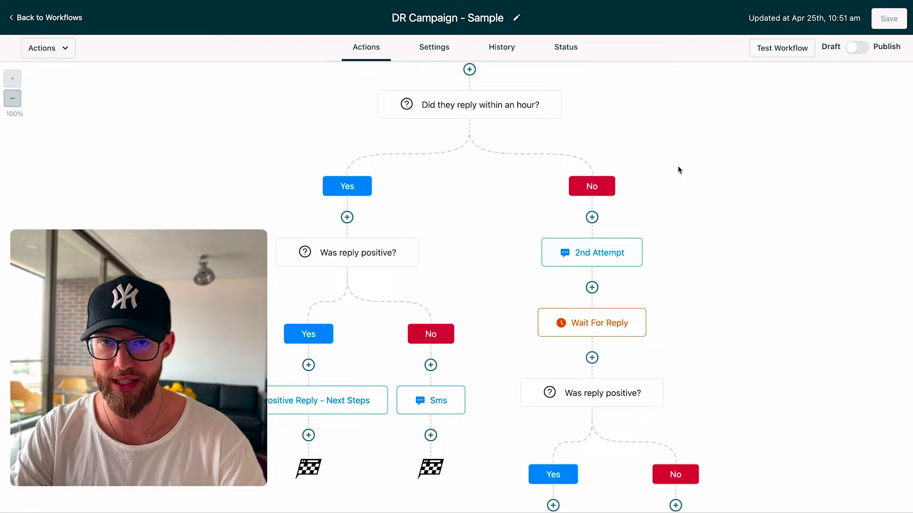
scroll(669, 159, "down", 3)
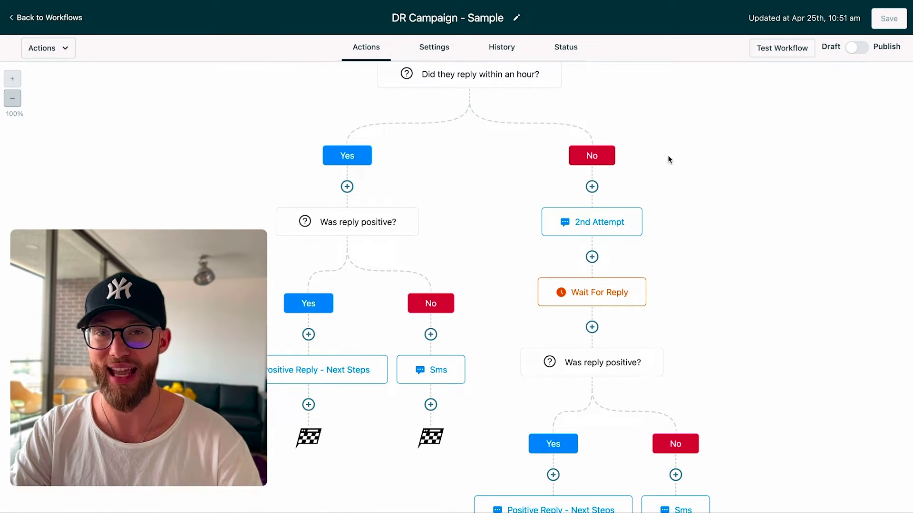
scroll(406, 158, "down", 2)
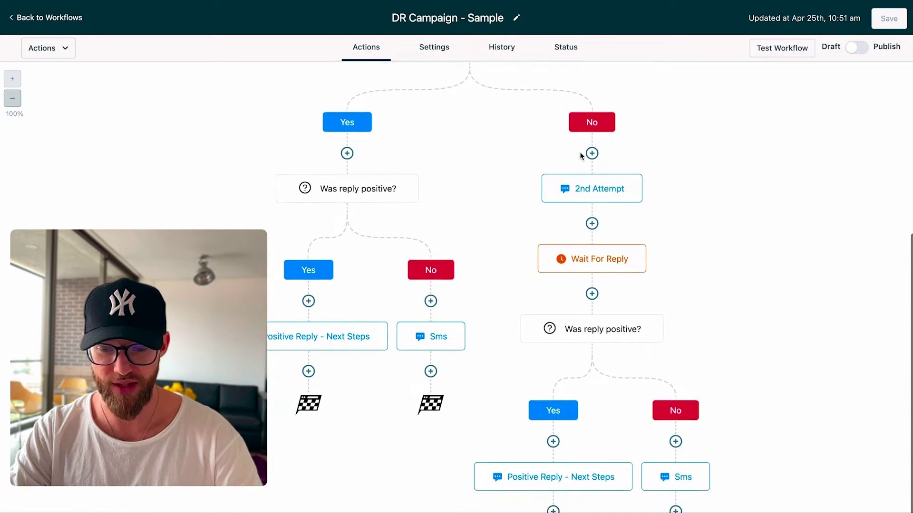
scroll(580, 155, "down", 3)
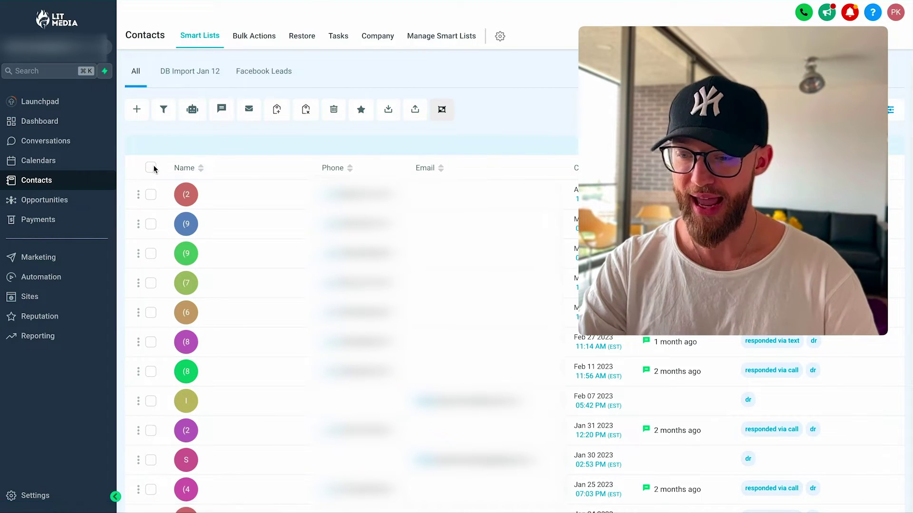
Cancel the contact import and select all 940 contacts in the list
left_click(416, 111)
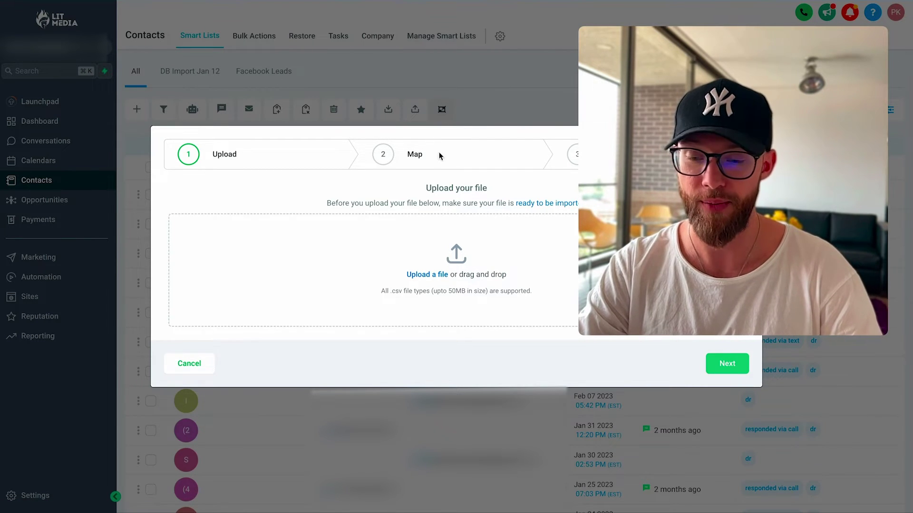
left_click(197, 364)
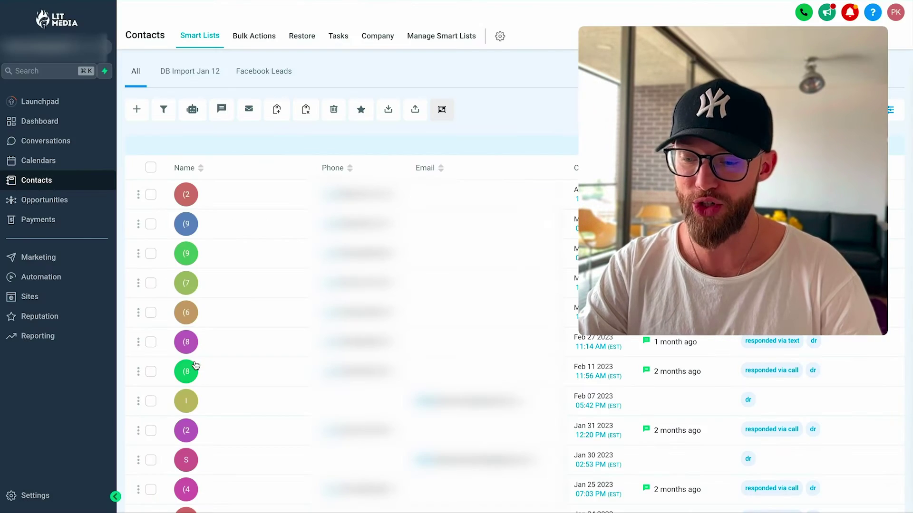
left_click(151, 167)
left_click(293, 147)
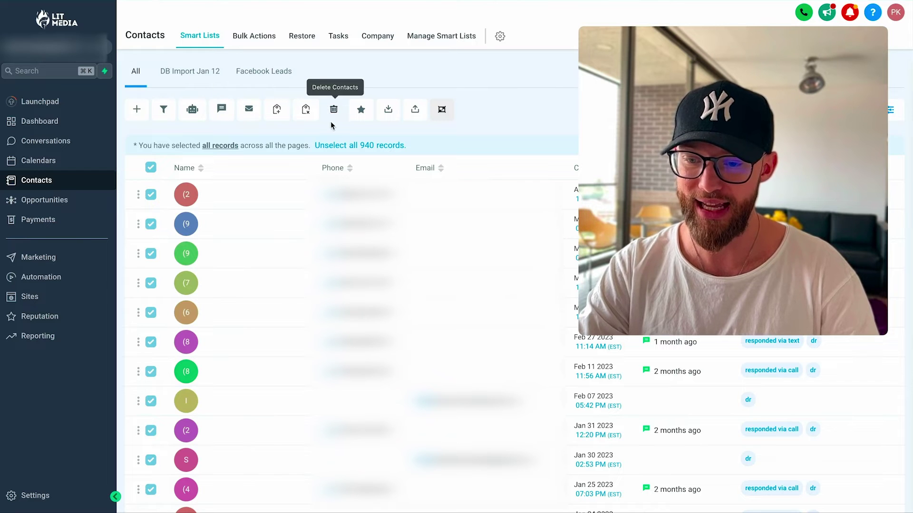
Add the existing 'dr' tag to all 940 contacts, with action description 'dr'
left_click(277, 110)
left_click(234, 124)
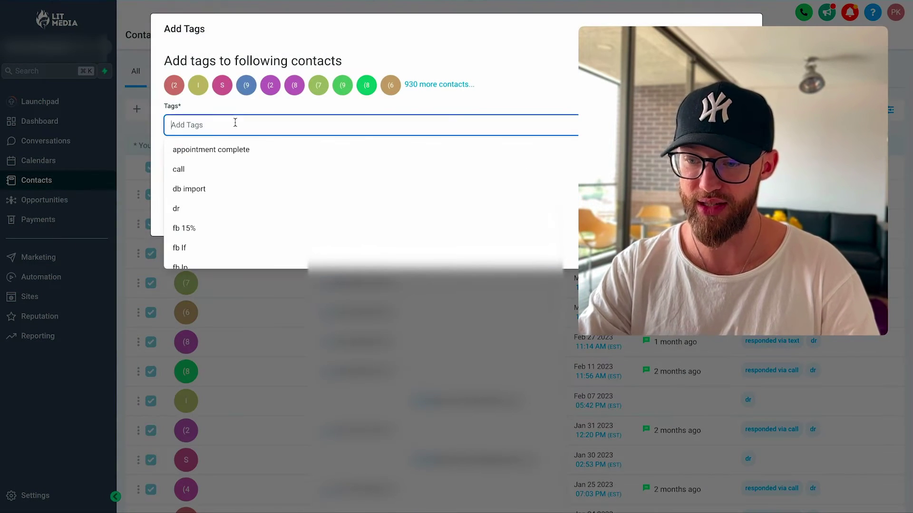
type("dr")
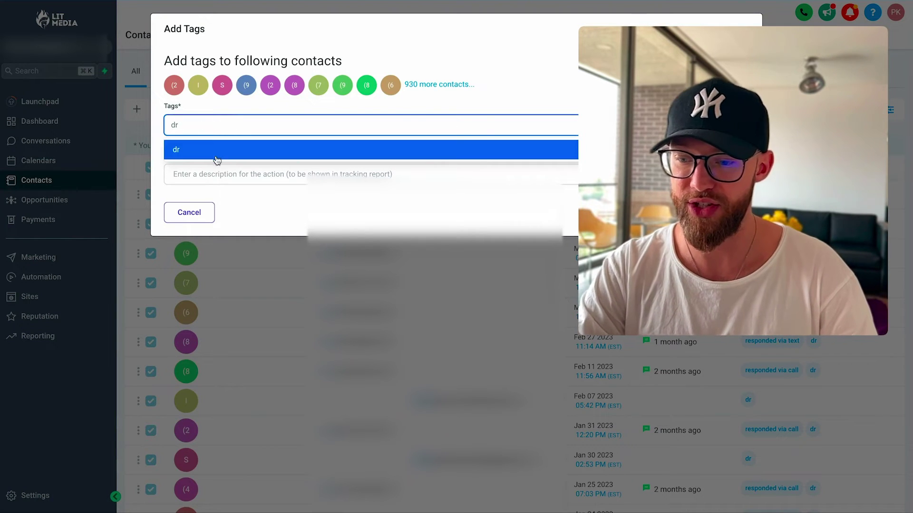
left_click(215, 148)
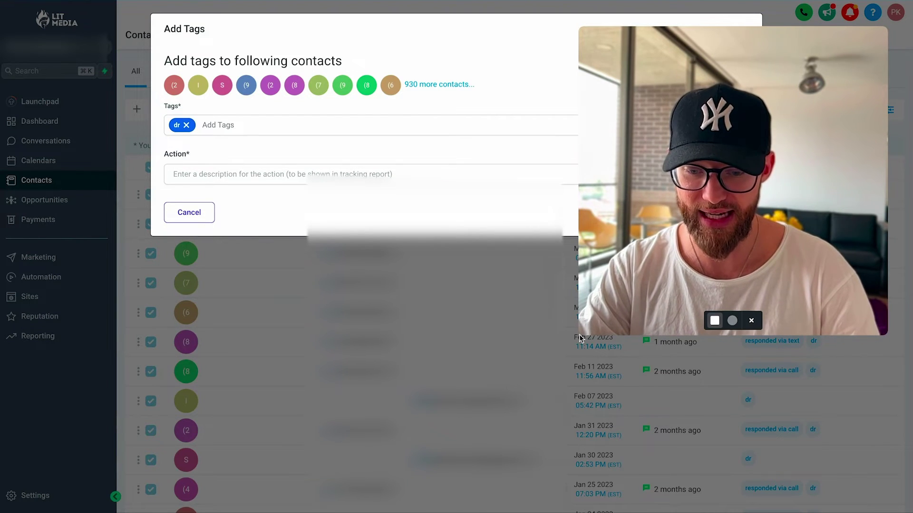
left_click_drag(579, 334, 732, 220)
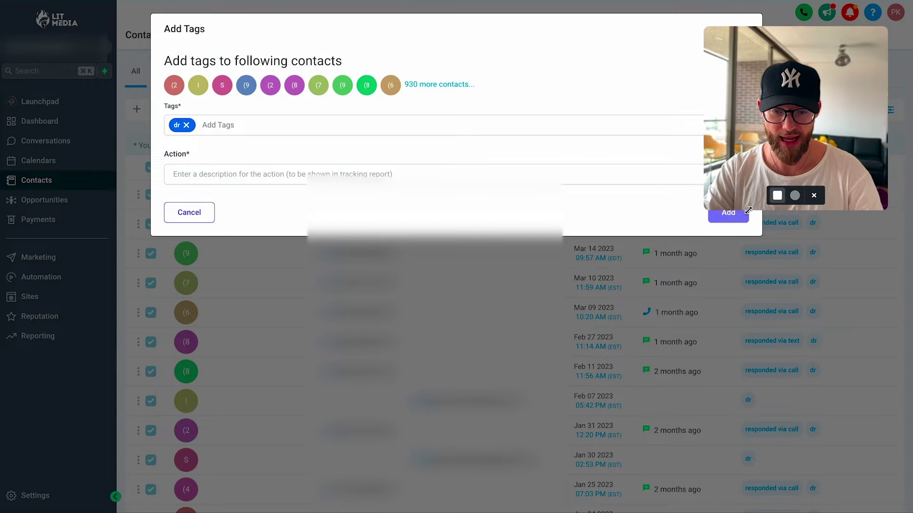
left_click_drag(754, 137, 754, 366)
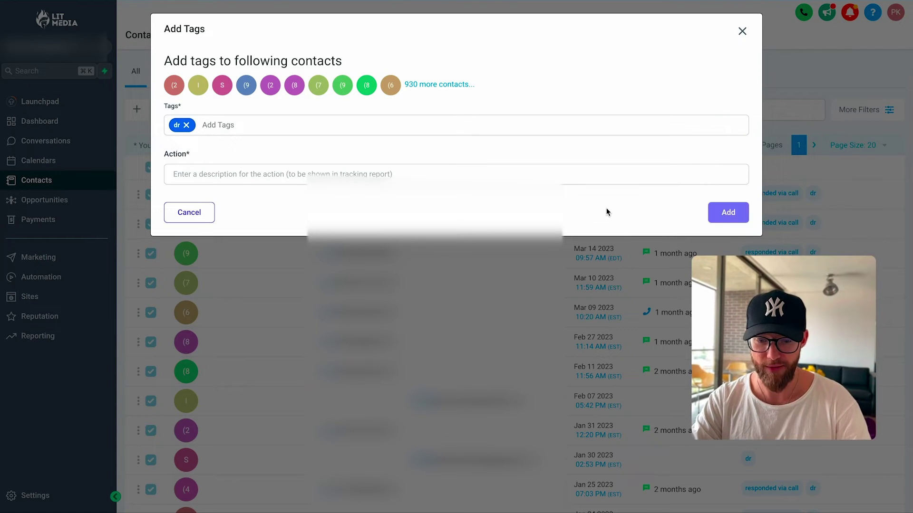
left_click(531, 175)
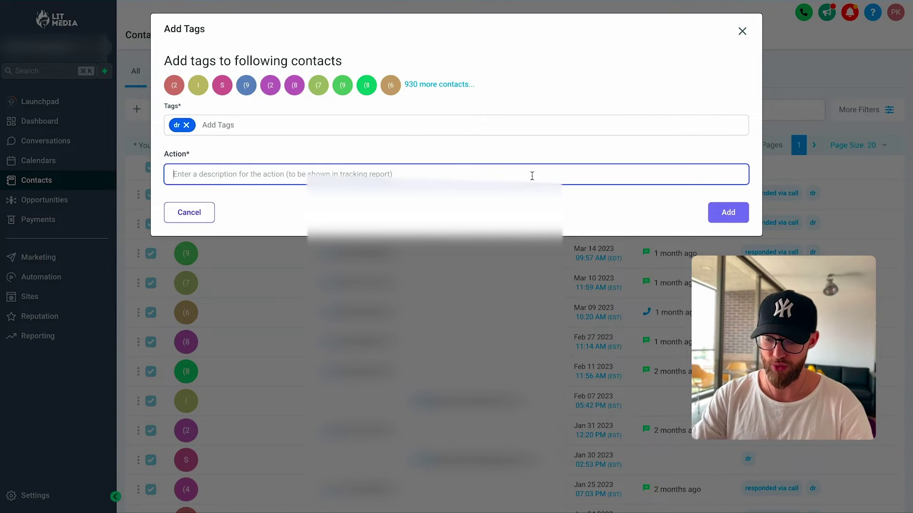
type("dr")
left_click(728, 212)
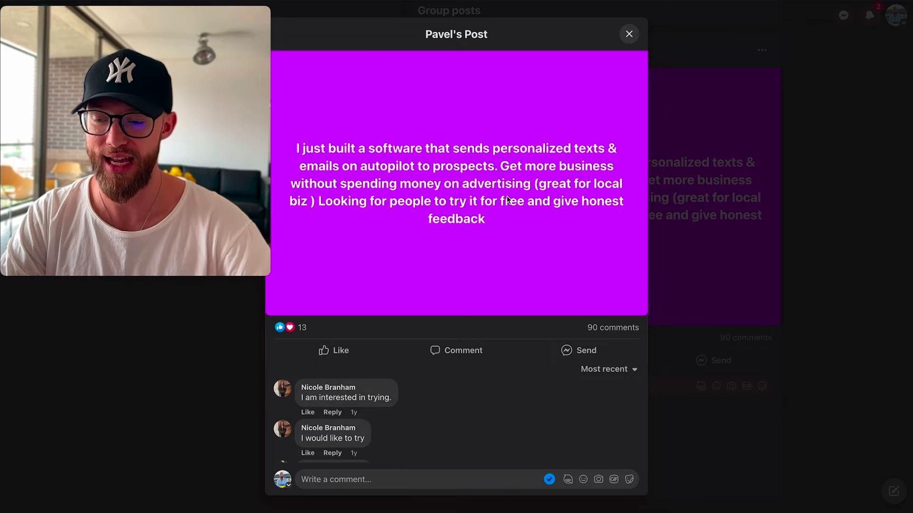
scroll(542, 235, "down", 1)
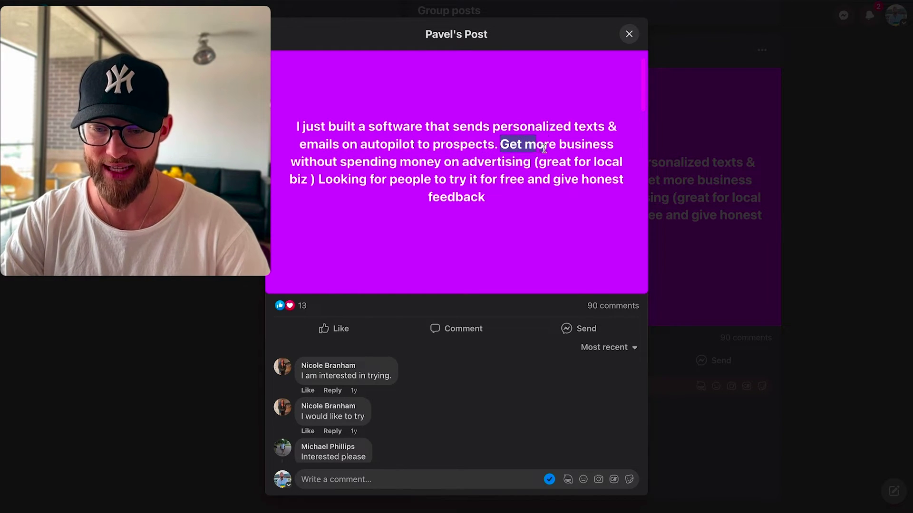
left_click_drag(544, 149, 556, 185)
double_click(491, 160)
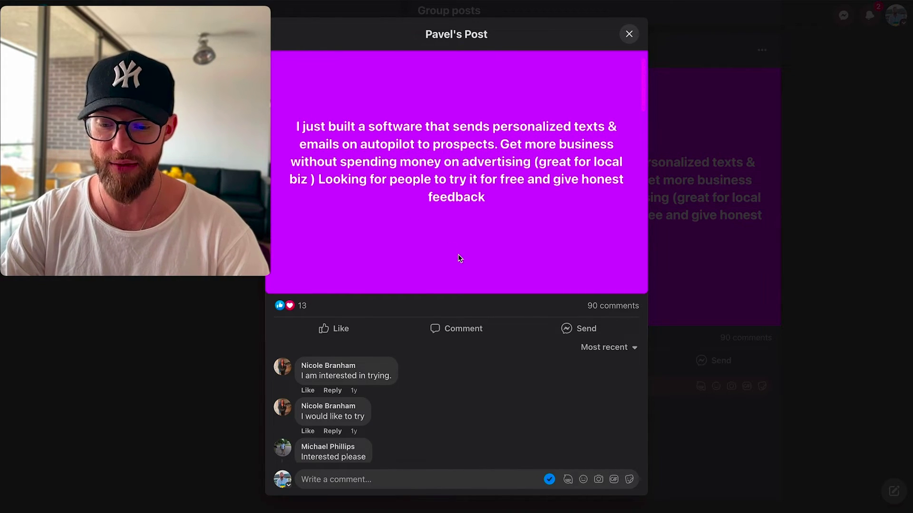
mouse_move(612, 306)
scroll(425, 194, "down", 1)
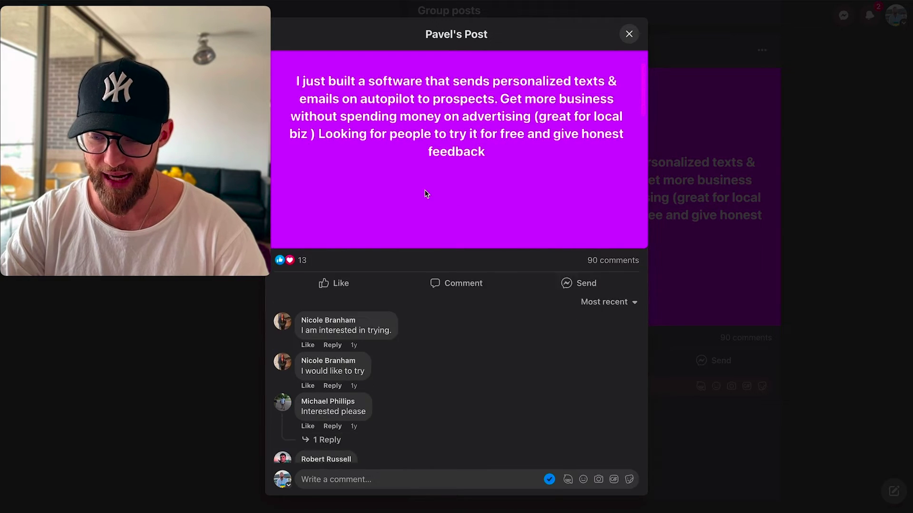
scroll(425, 194, "down", 3)
scroll(424, 193, "down", 1)
scroll(380, 185, "down", 2)
scroll(357, 178, "down", 4)
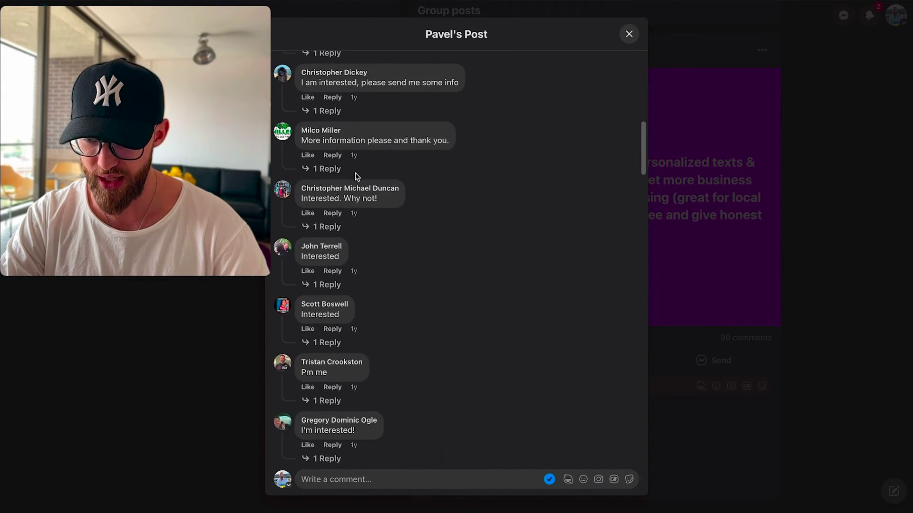
scroll(357, 178, "down", 4)
scroll(356, 223, "down", 3)
scroll(357, 223, "down", 3)
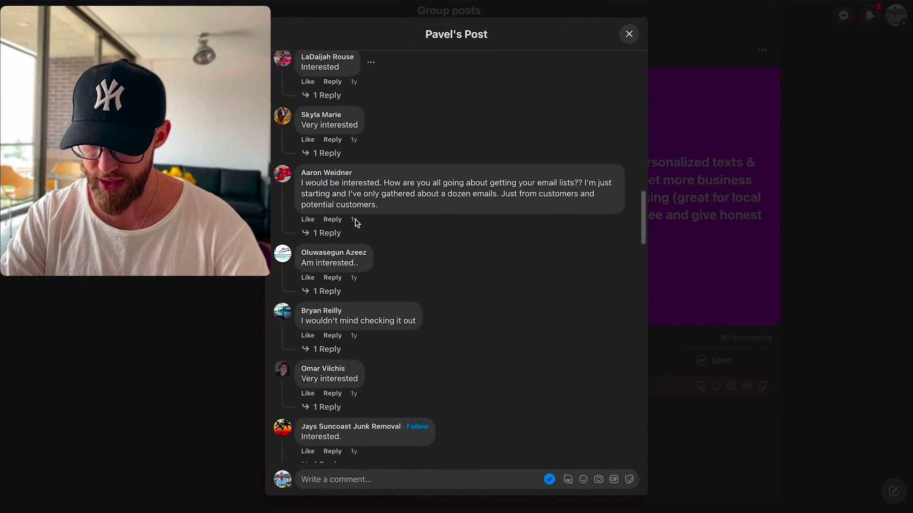
scroll(357, 223, "down", 3)
scroll(356, 224, "down", 4)
scroll(357, 223, "down", 1)
scroll(357, 223, "down", 2)
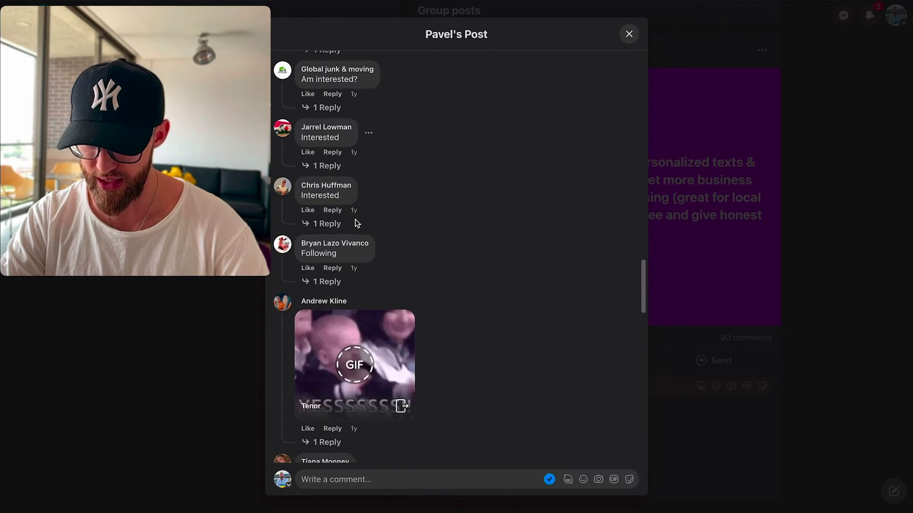
left_click(327, 224)
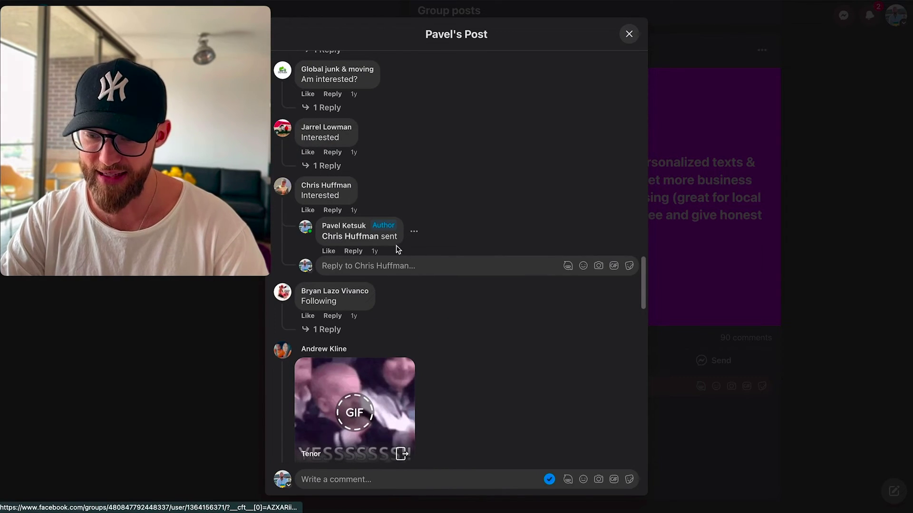
scroll(376, 179, "down", 5)
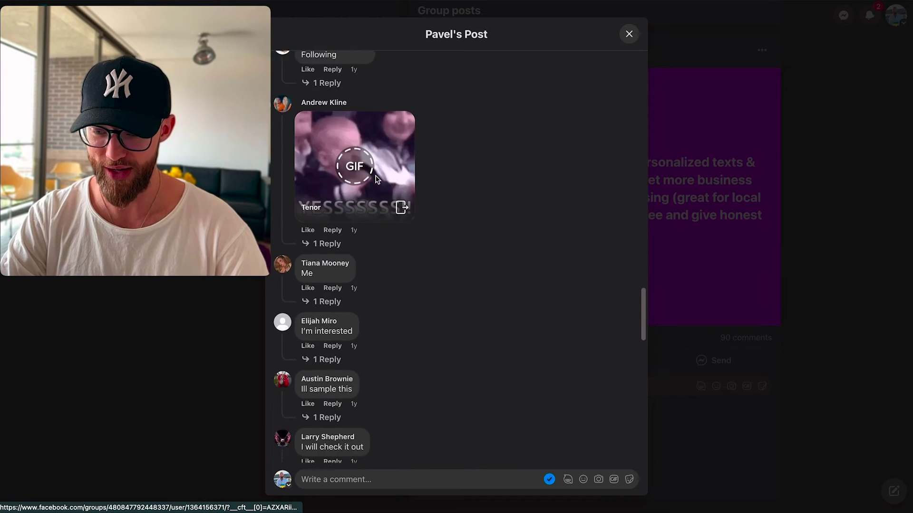
scroll(376, 180, "down", 4)
scroll(376, 179, "up", 5)
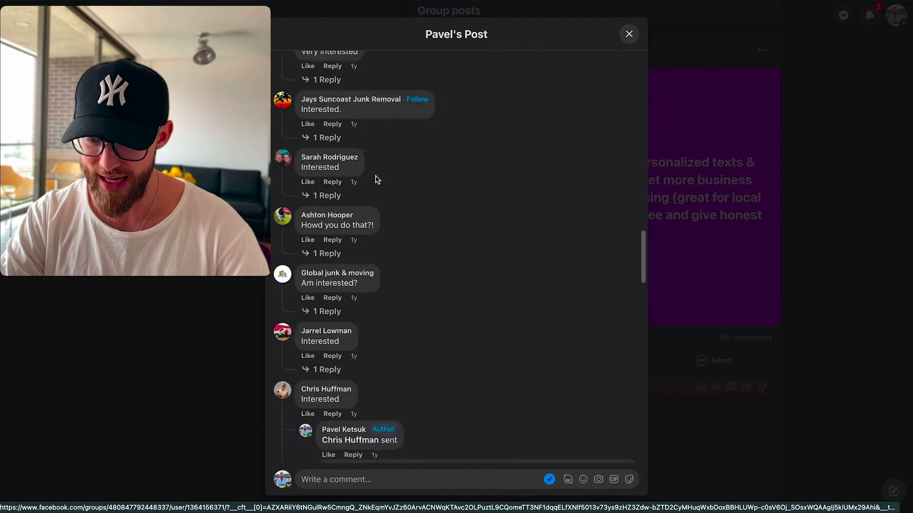
scroll(373, 178, "up", 5)
scroll(373, 177, "up", 3)
scroll(375, 176, "down", 1)
scroll(375, 177, "down", 1)
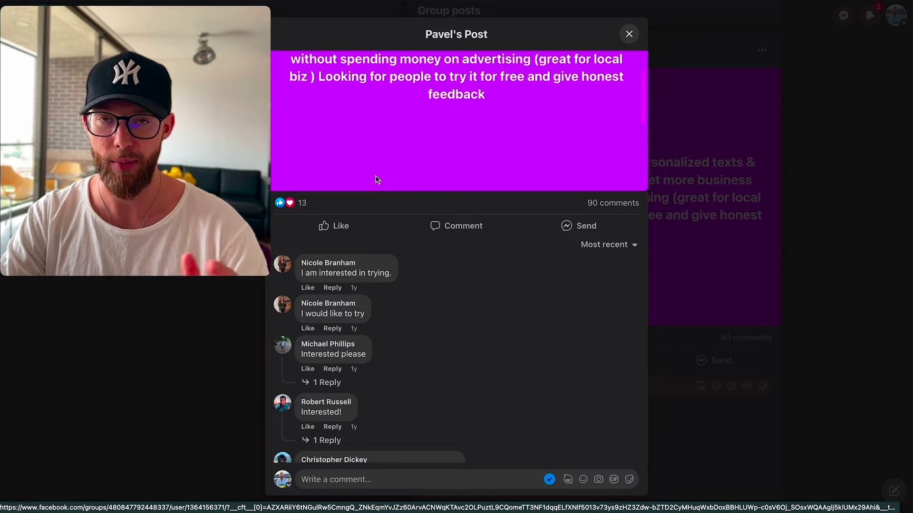
scroll(472, 193, "down", 1)
scroll(472, 193, "down", 1)
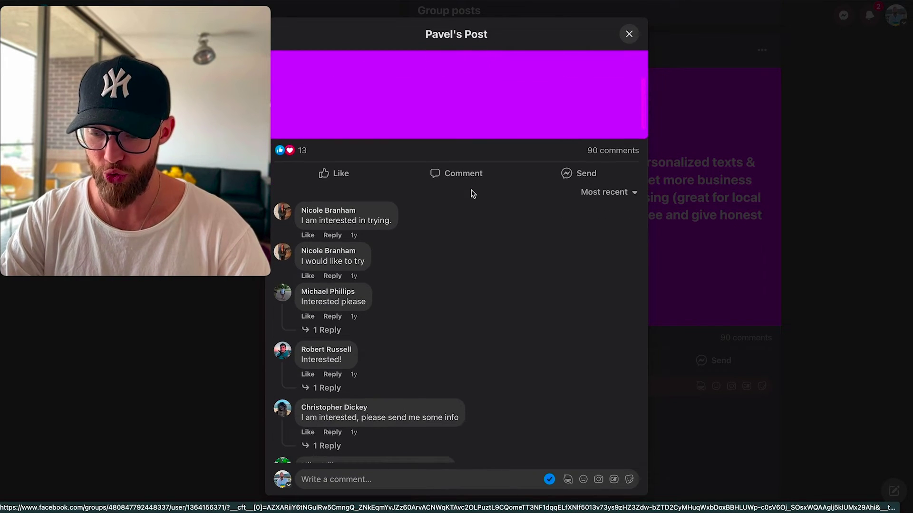